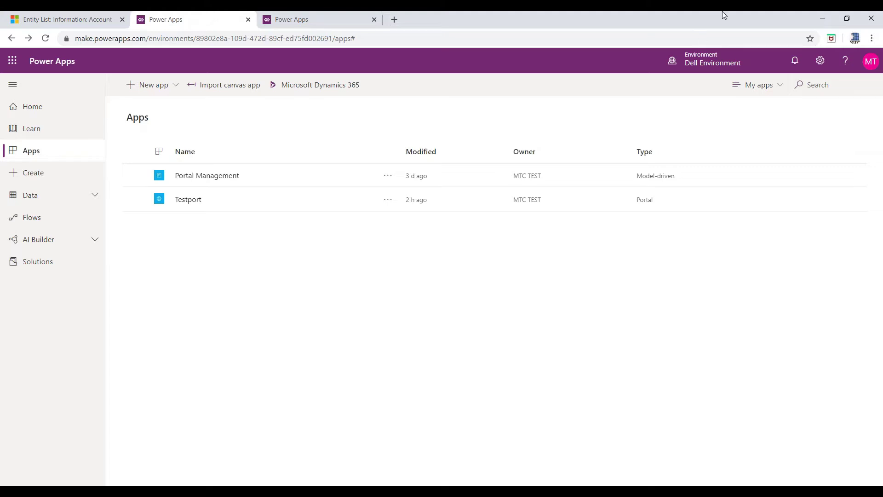
Step: In the portal editor's Pages list, expand Services and open Product A's page actions
left_click(282, 23)
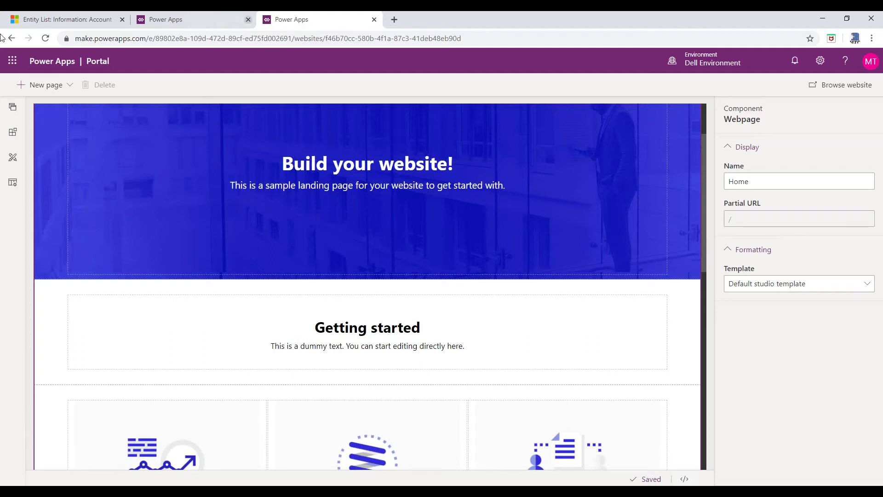
left_click(12, 107)
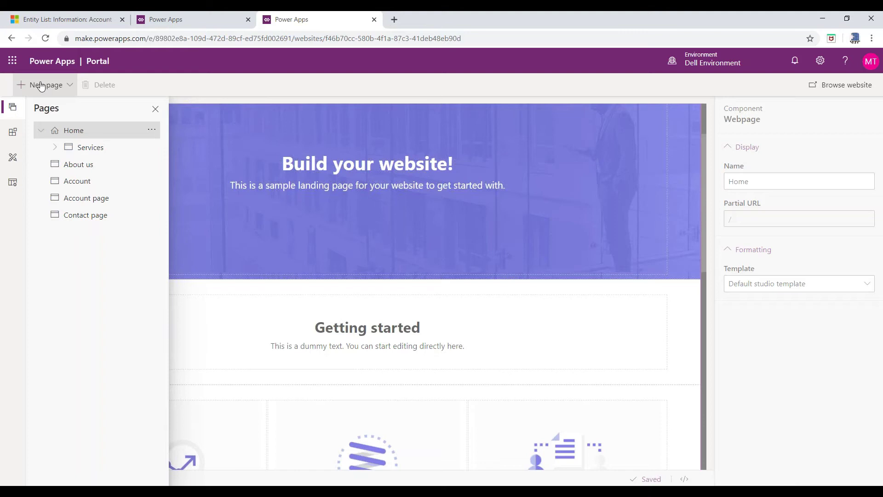
left_click(57, 148)
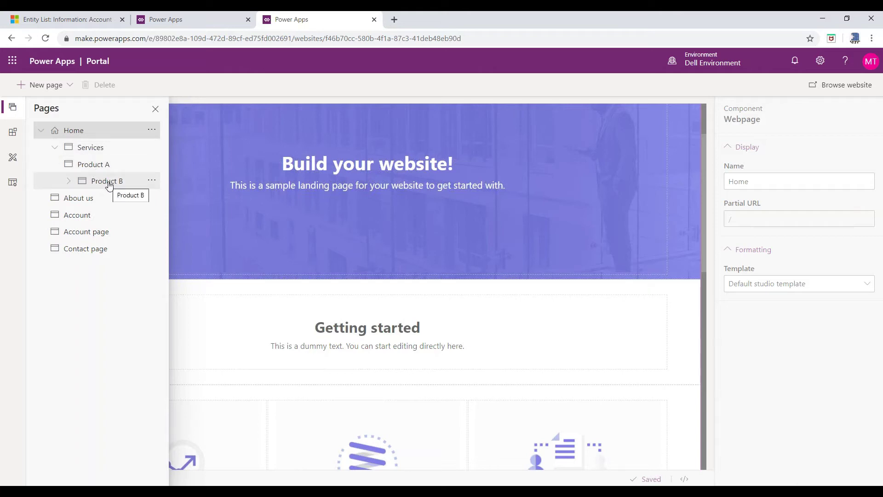
left_click(150, 166)
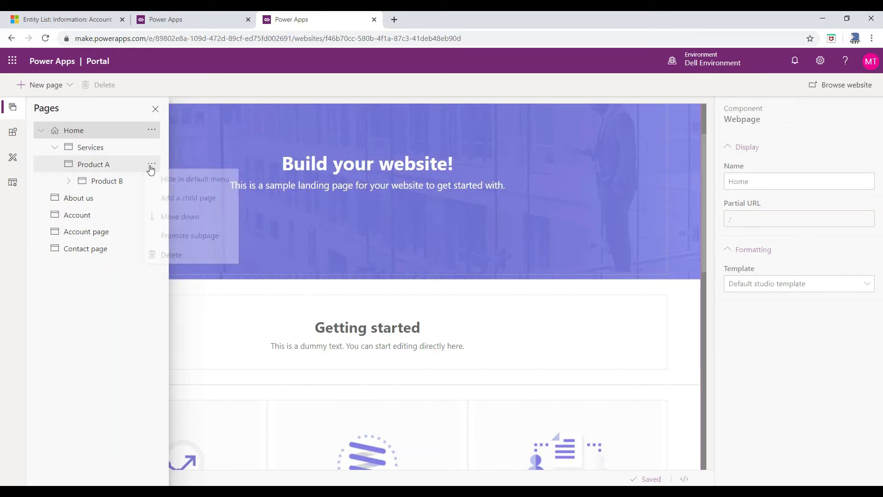
Step: Add a child page under Product A named Contact with partial URL contact-new
left_click(179, 203)
type("Contact")
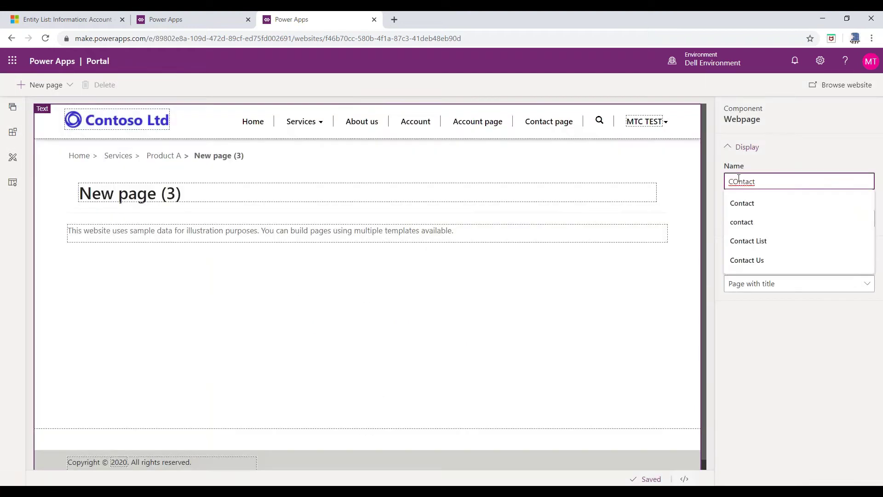
type("contact-new")
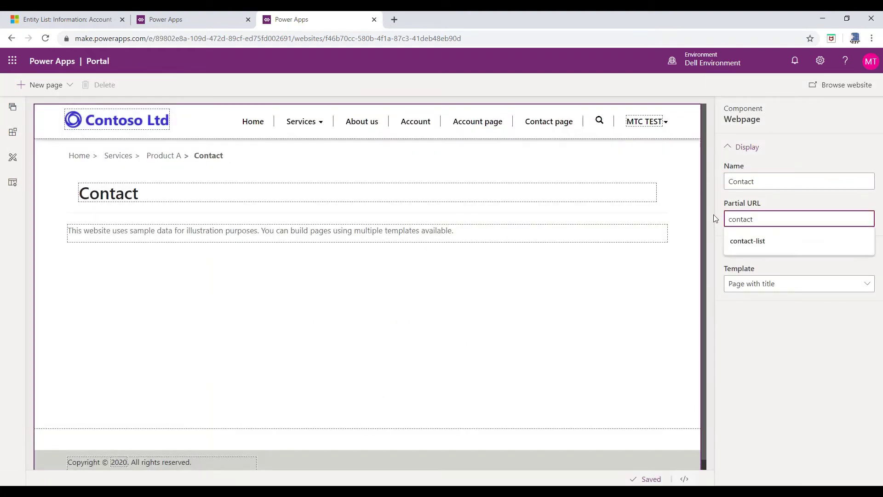
left_click(12, 133)
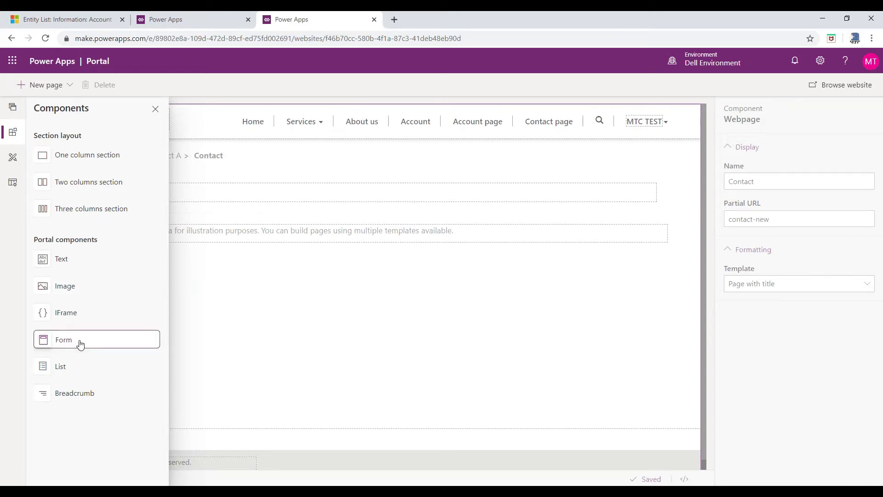
Step: Place a new form named Contact on the page, bound to the Contact (contact) entity
left_click_drag(367, 311, 367, 310)
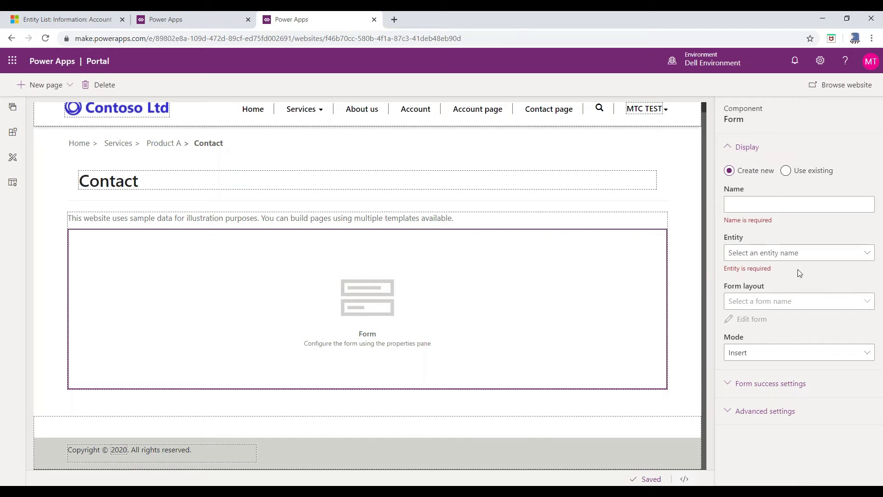
left_click(766, 210)
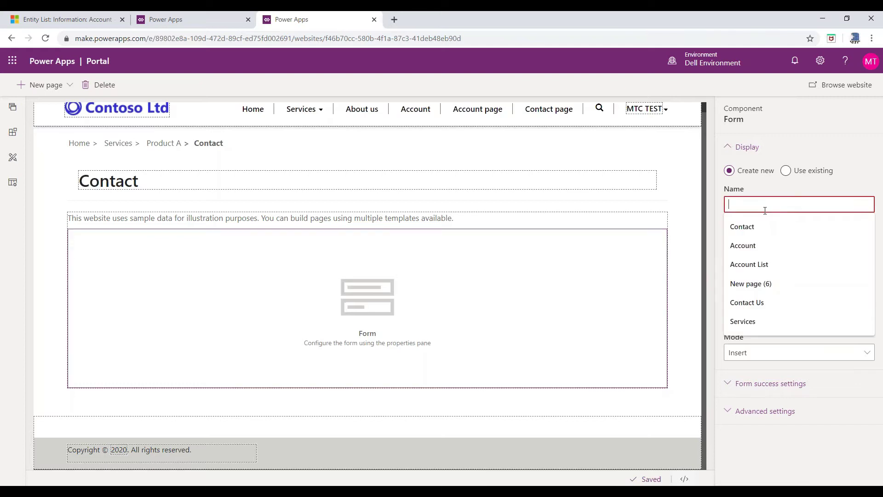
left_click(744, 228)
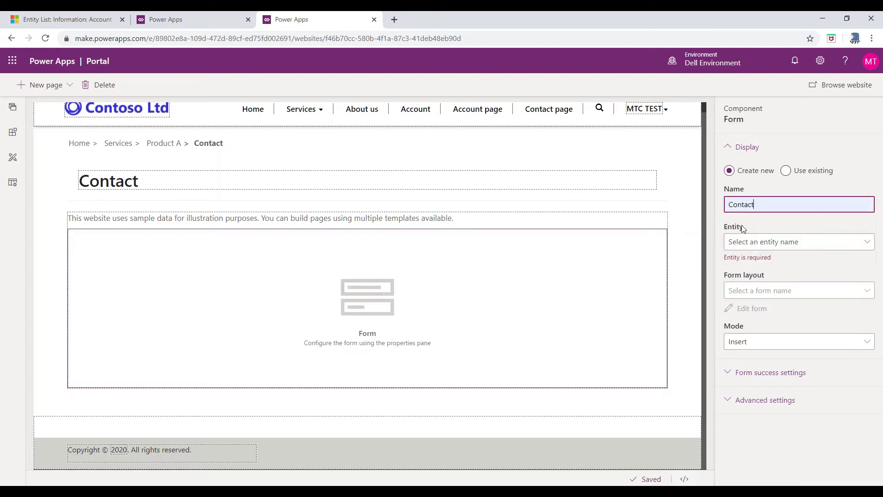
left_click(753, 247)
scroll(676, 256, "down", 9)
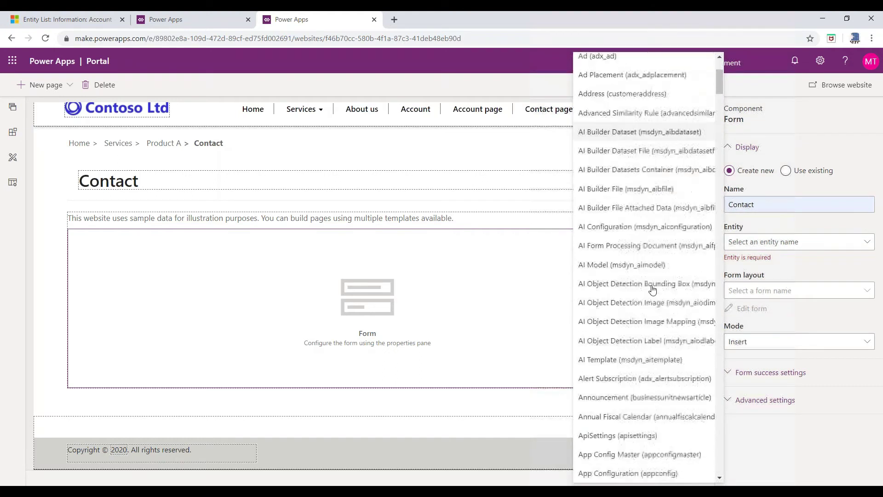
scroll(608, 375, "down", 10)
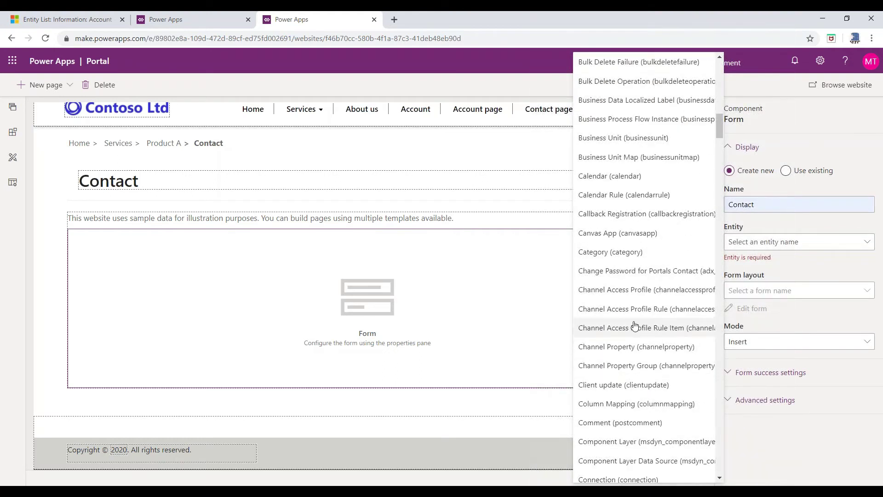
scroll(632, 298, "down", 3)
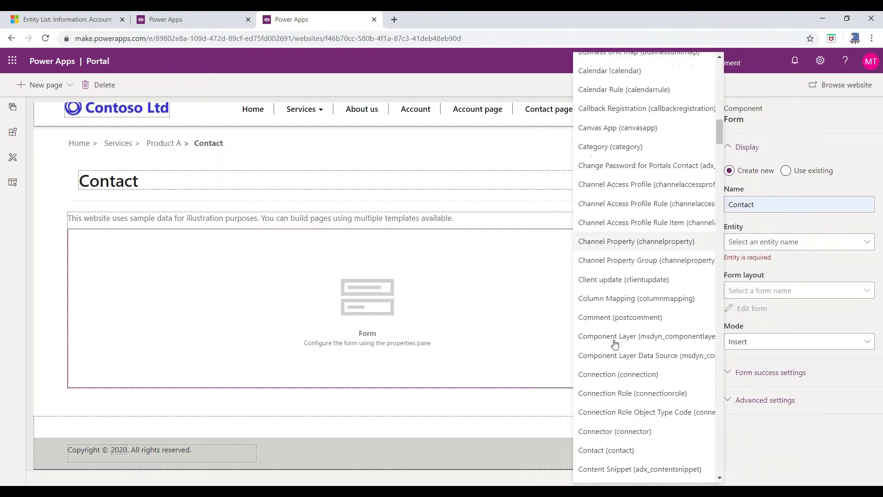
left_click(607, 448)
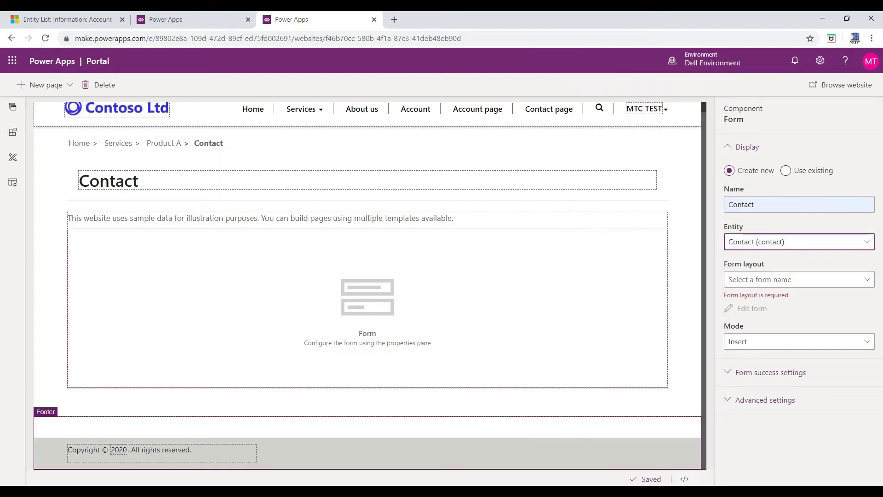
Step: Set the form layout to Contact with Insert mode, then deselect the form
left_click(758, 284)
left_click(758, 284)
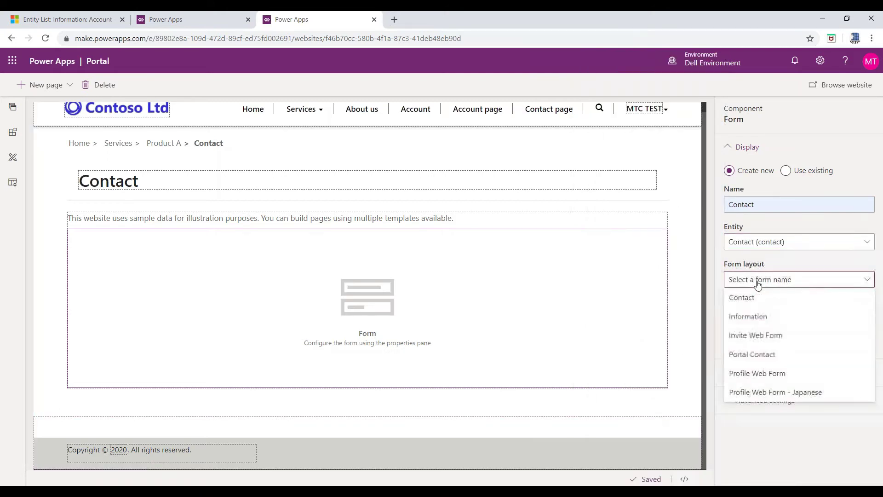
left_click(748, 298)
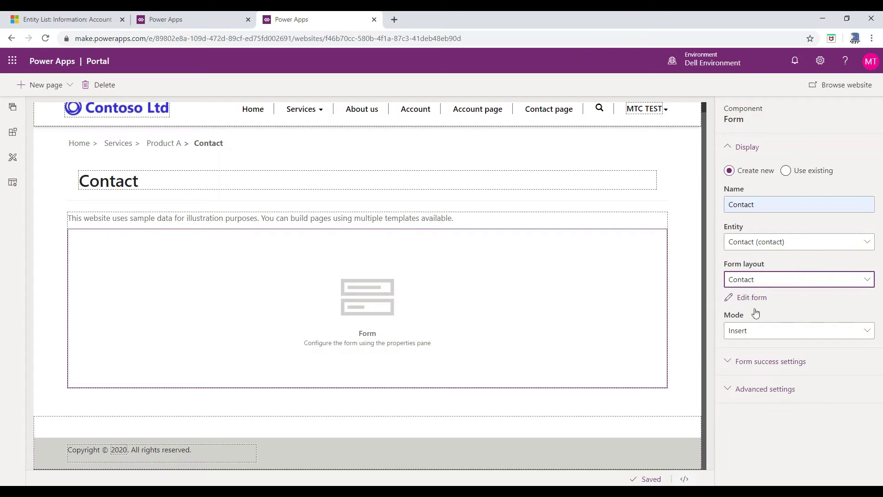
left_click(757, 333)
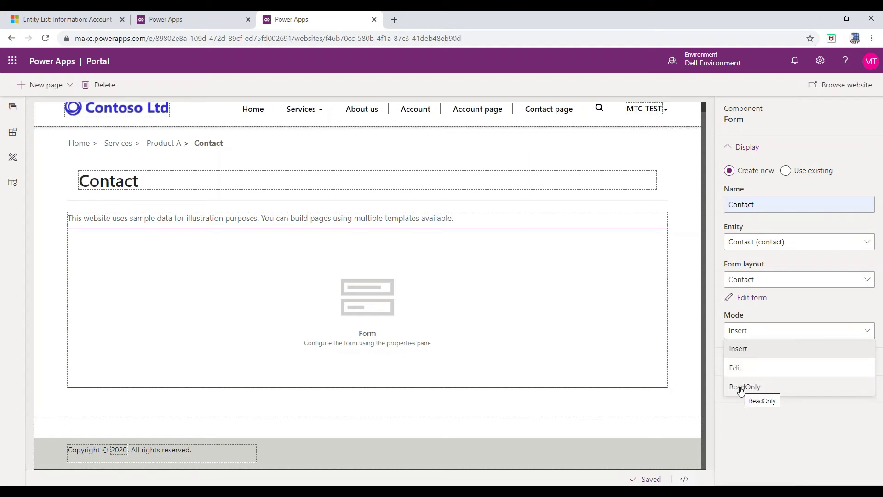
left_click(742, 350)
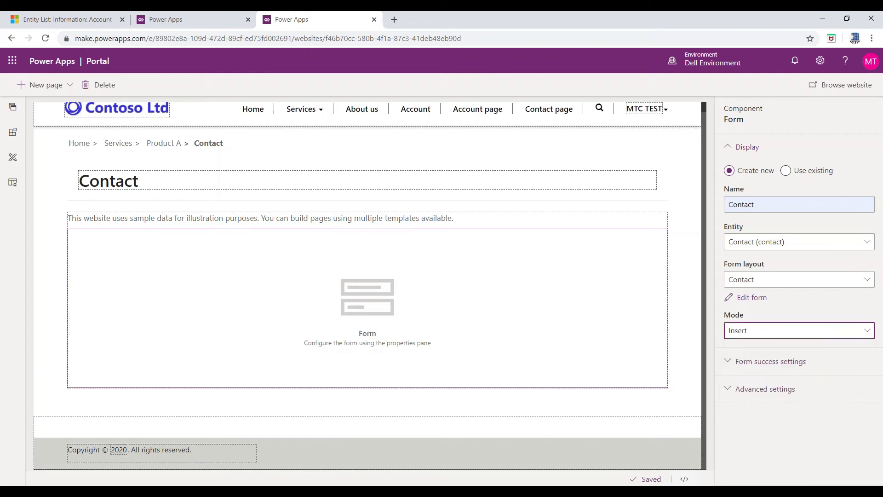
left_click(590, 406)
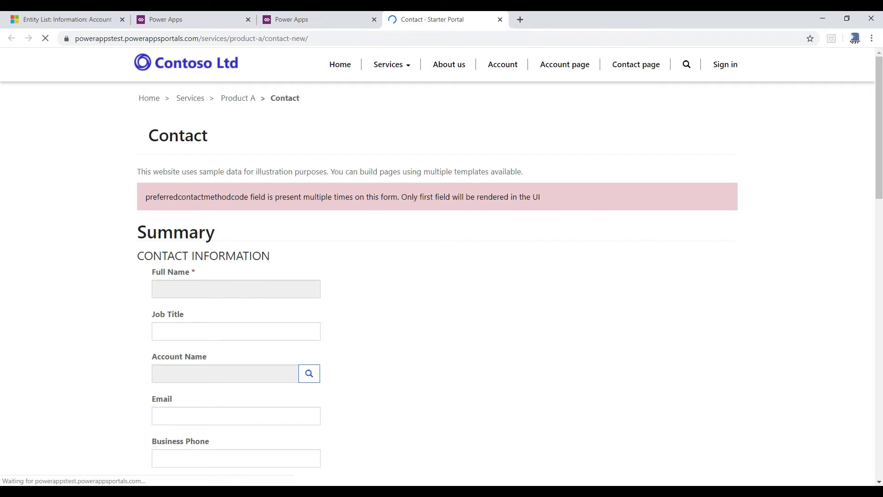
Step: Review the live contact-new form page, then return to the Power Apps apps list
scroll(349, 316, "down", 3)
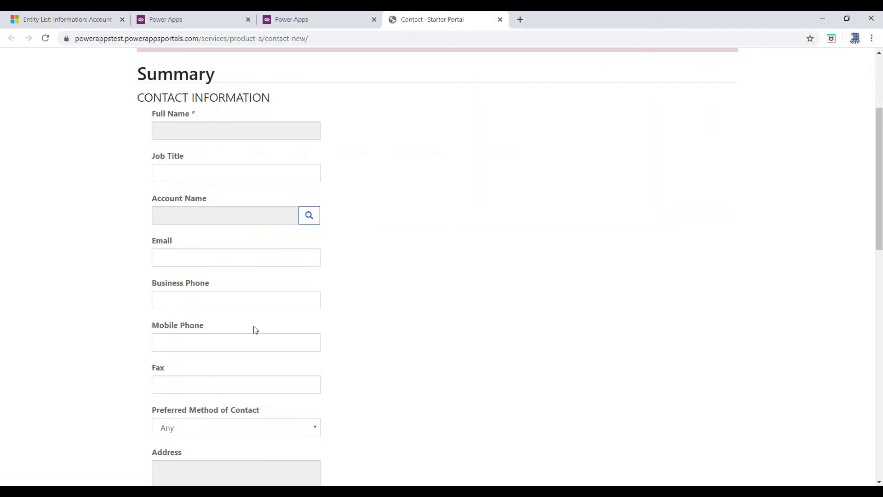
scroll(265, 333, "down", 1)
scroll(308, 336, "down", 4)
scroll(402, 327, "up", 7)
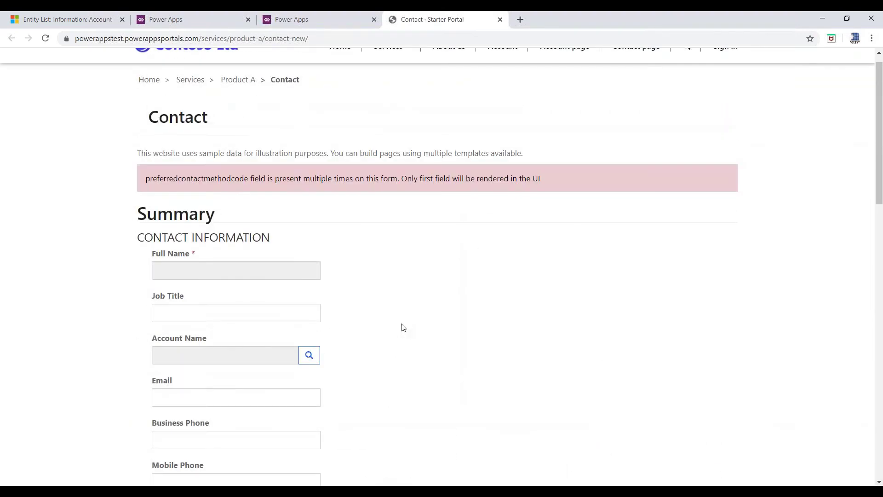
left_click(198, 19)
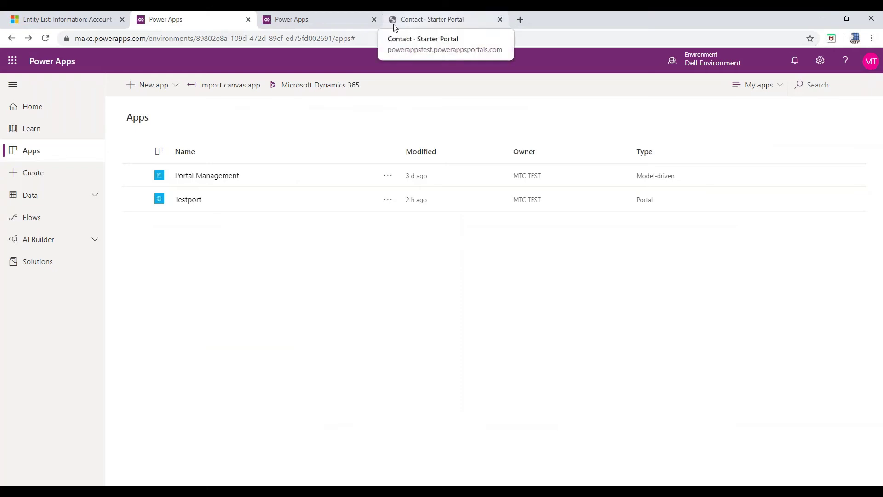
Step: Back in the portal editor, expand Services and open Product B's page options
left_click(292, 20)
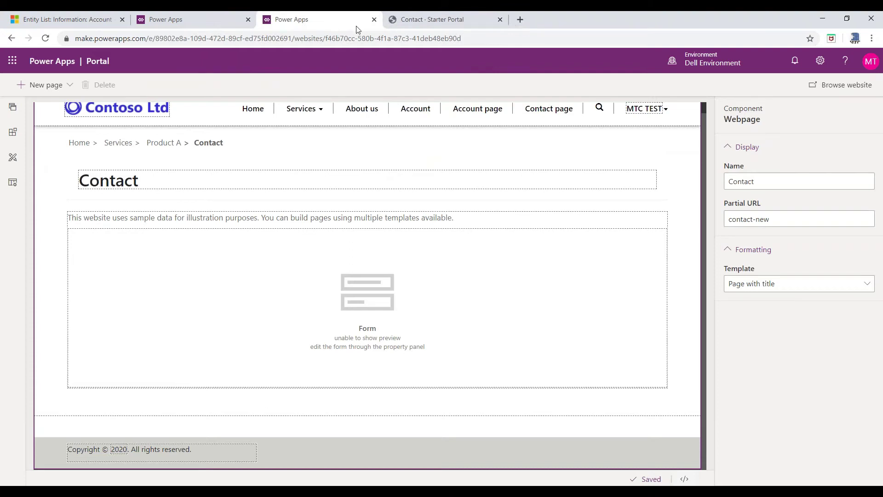
left_click(12, 107)
left_click(55, 147)
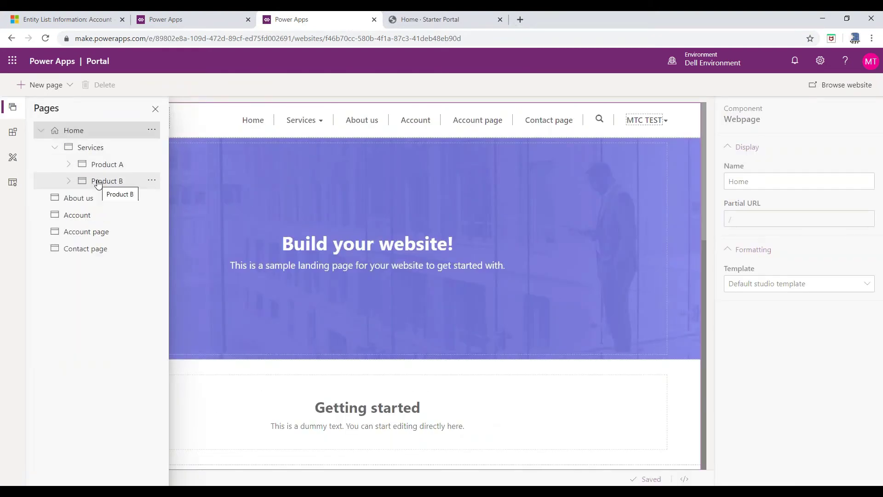
left_click(152, 180)
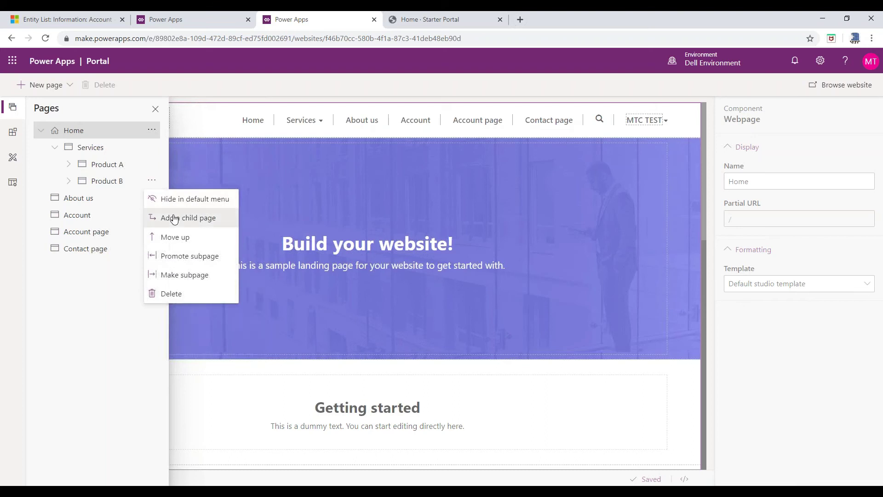
Step: Add a child page under Product B named Contact list with partial URL contact-list
left_click(174, 219)
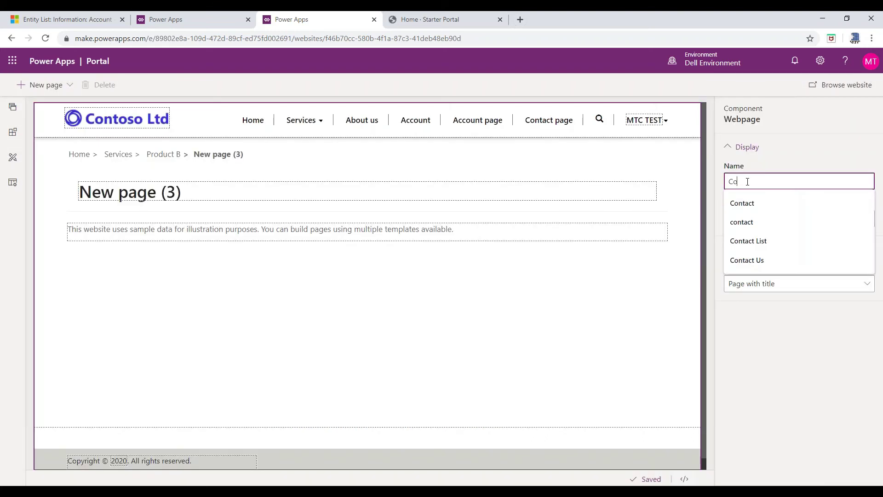
type("ntact list")
double_click(765, 221)
key("ctrl+a")
type("contact-list")
left_click(14, 135)
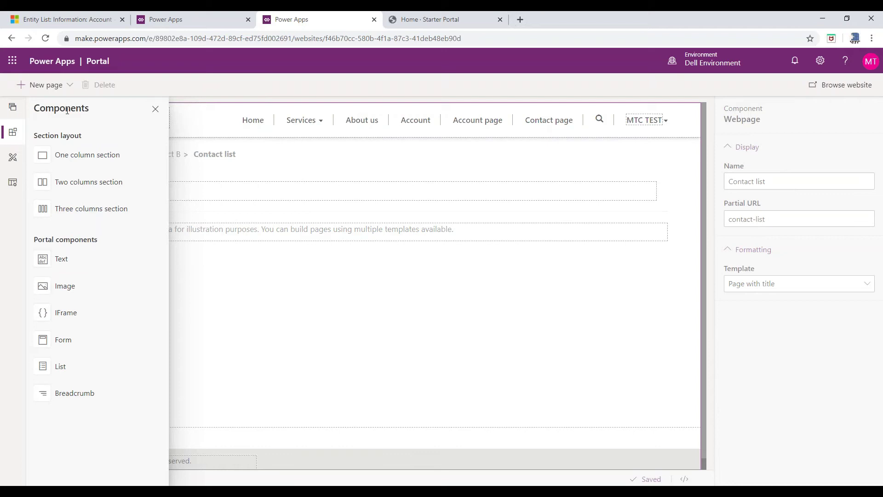
Step: Add a List component named Contact, based on the Contact (contact) entity
left_click(64, 369)
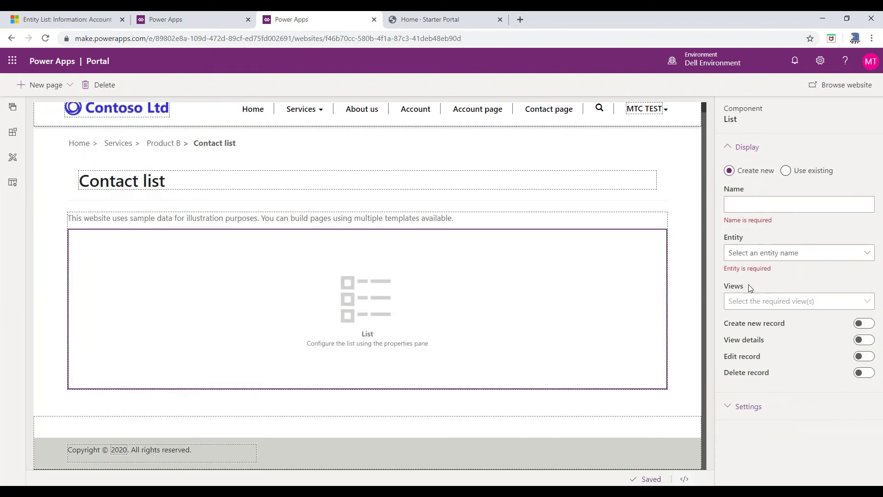
left_click(755, 205)
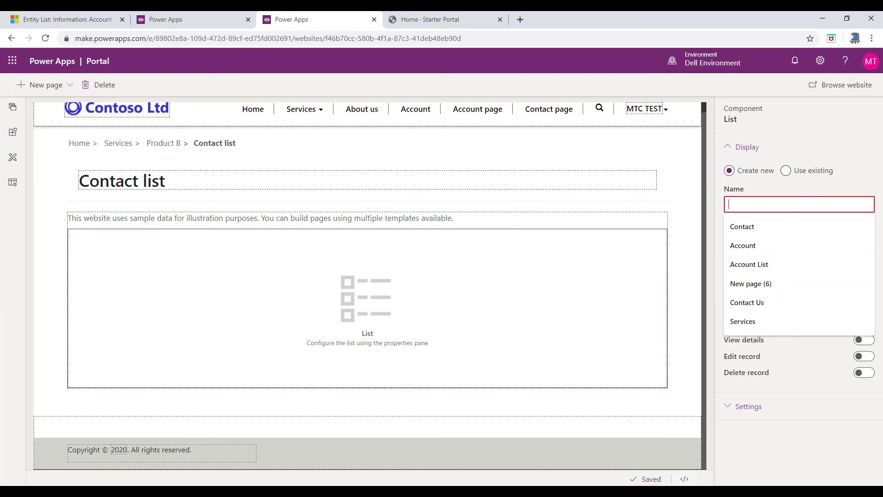
left_click(742, 228)
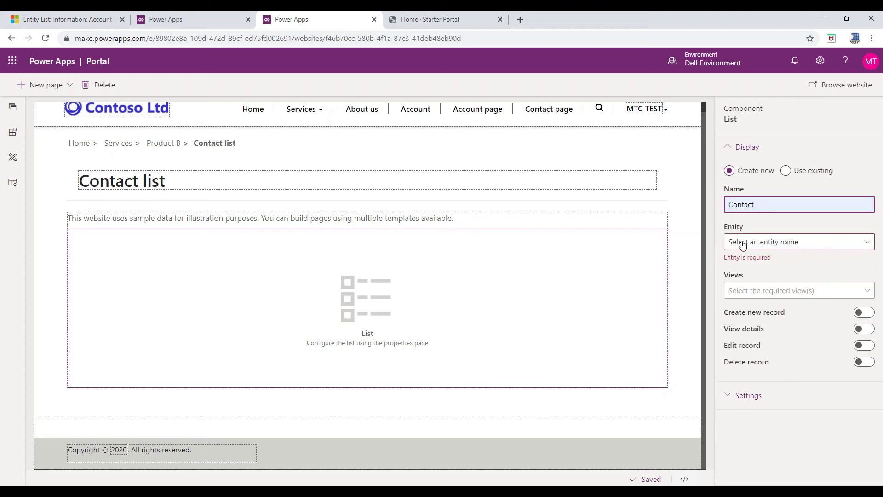
left_click(744, 242)
scroll(610, 389, "down", 20)
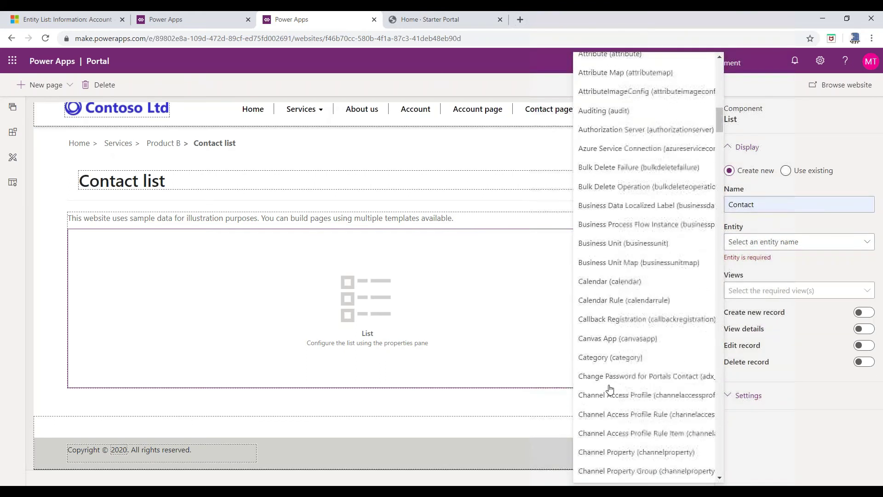
scroll(613, 372, "down", 3)
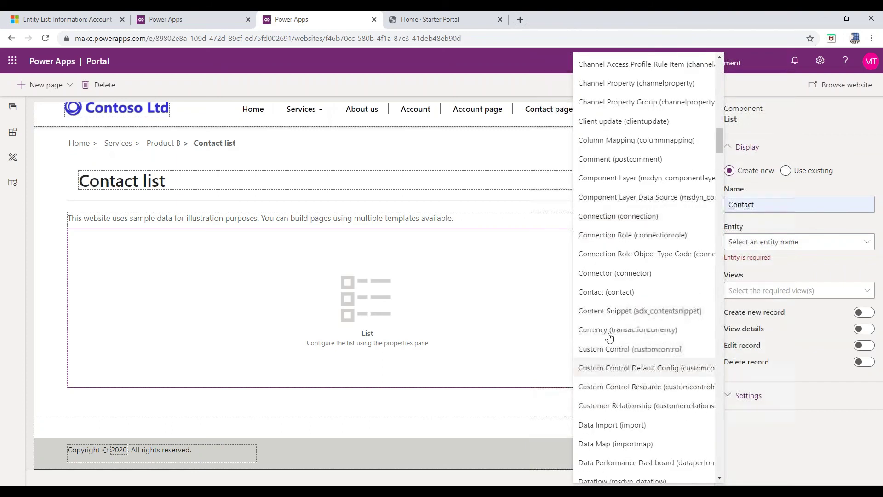
left_click(611, 292)
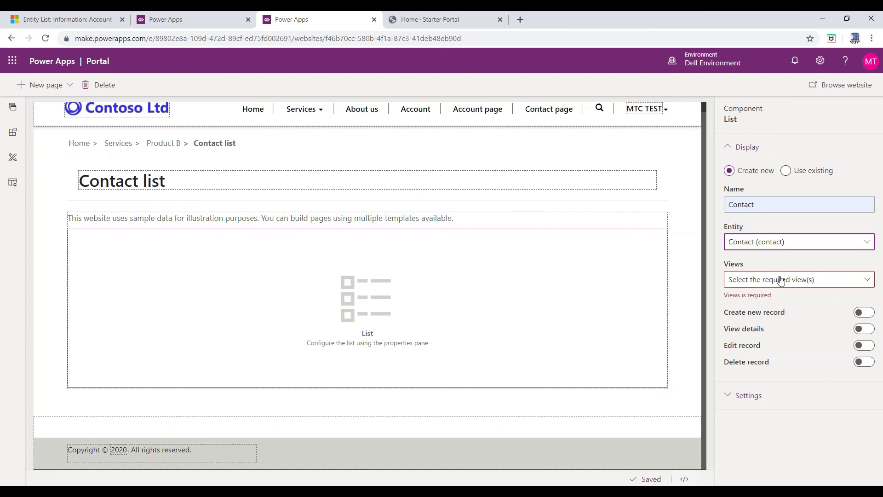
left_click(780, 281)
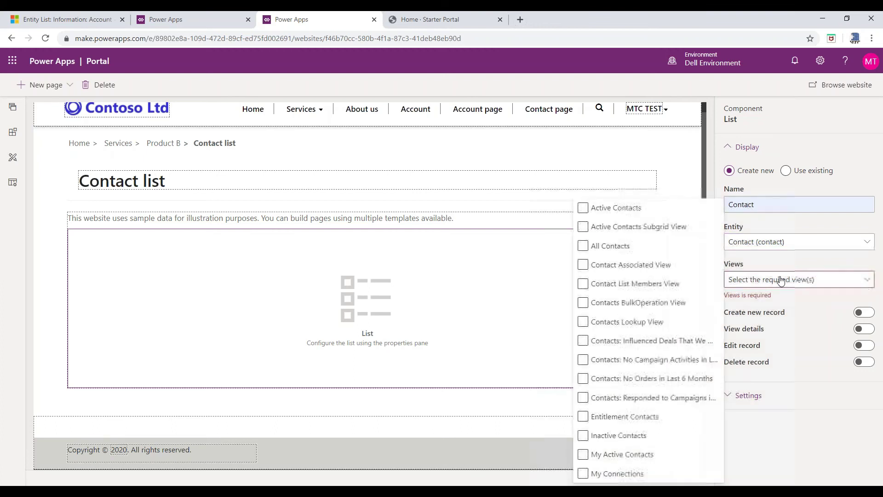
Step: Select the All Contacts view and switch on Create new record for the list
left_click(584, 246)
left_click(776, 398)
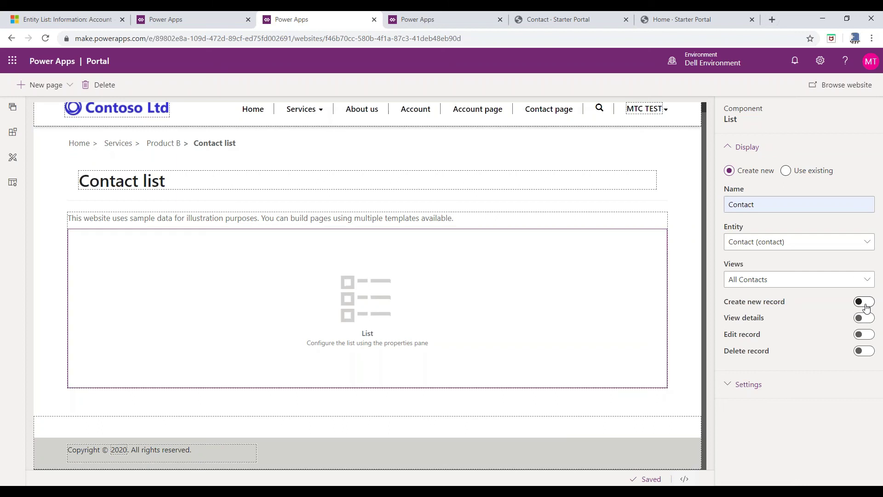
left_click(865, 303)
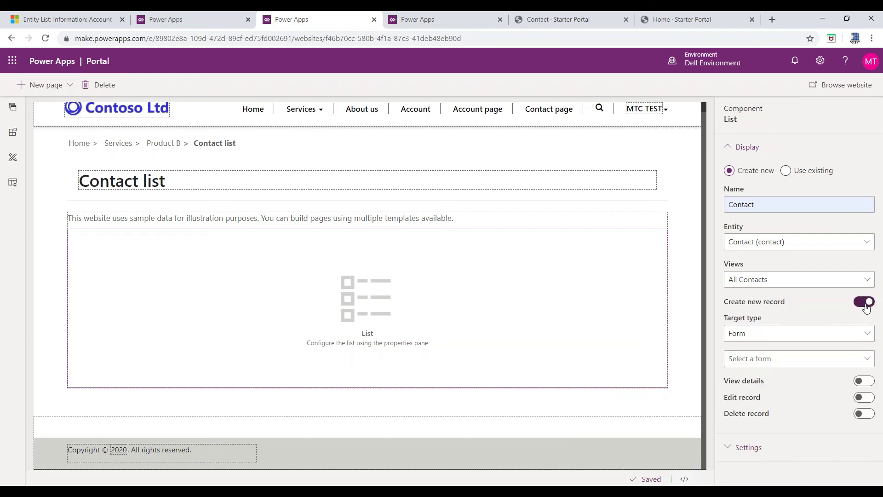
left_click(834, 340)
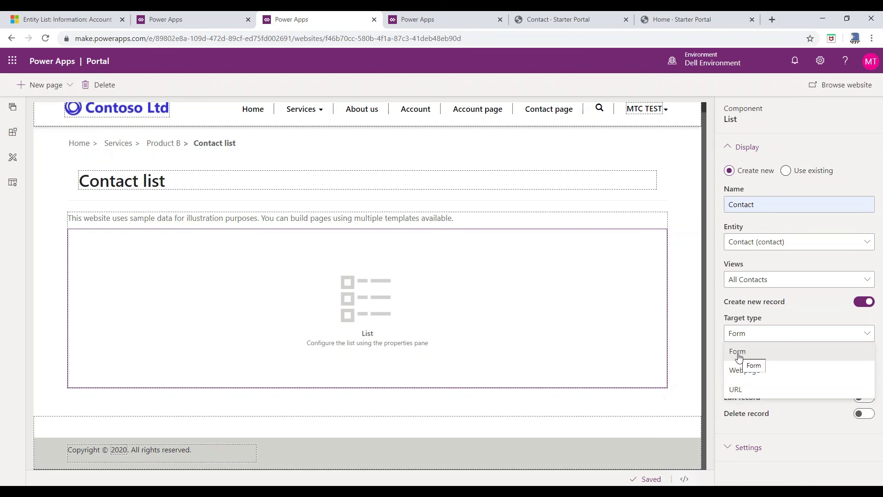
Step: Set the create target type to URL with the pasted contact-new address, then preview the site live
left_click(736, 389)
left_click(756, 359)
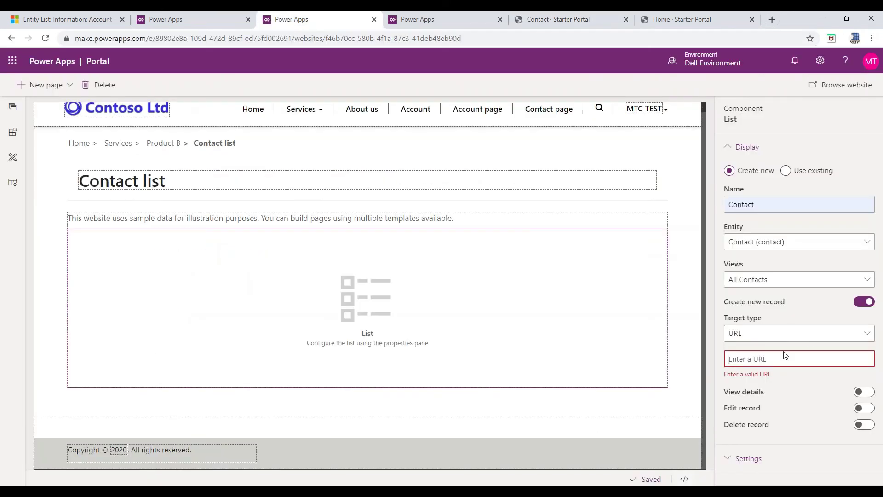
key("ctrl+v")
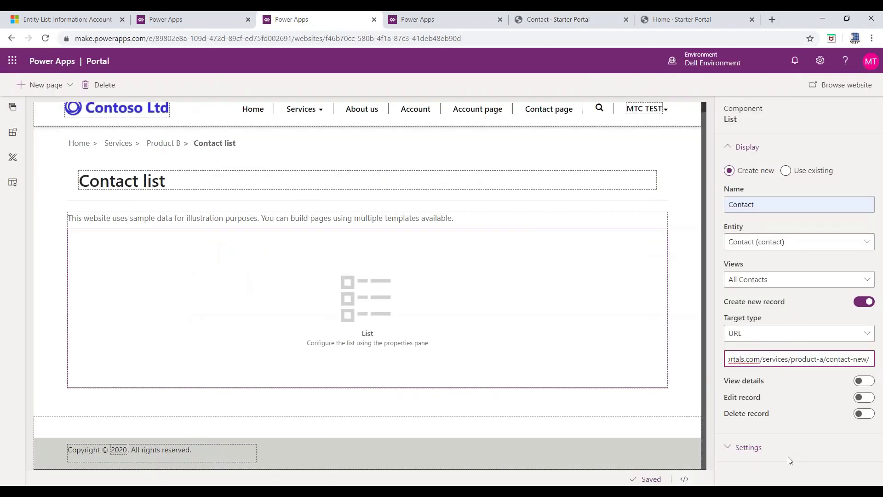
left_click(661, 408)
left_click(823, 85)
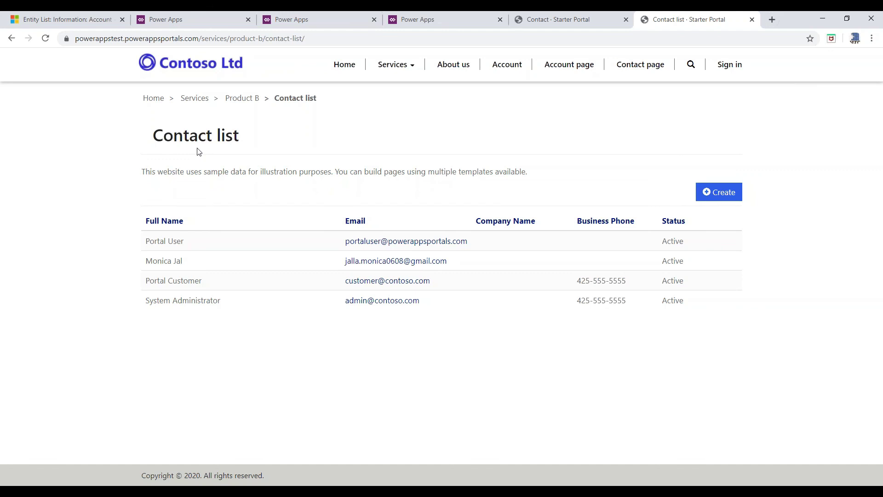
Step: Use Create on the live contact list and scroll through the Product A contact form
left_click(716, 195)
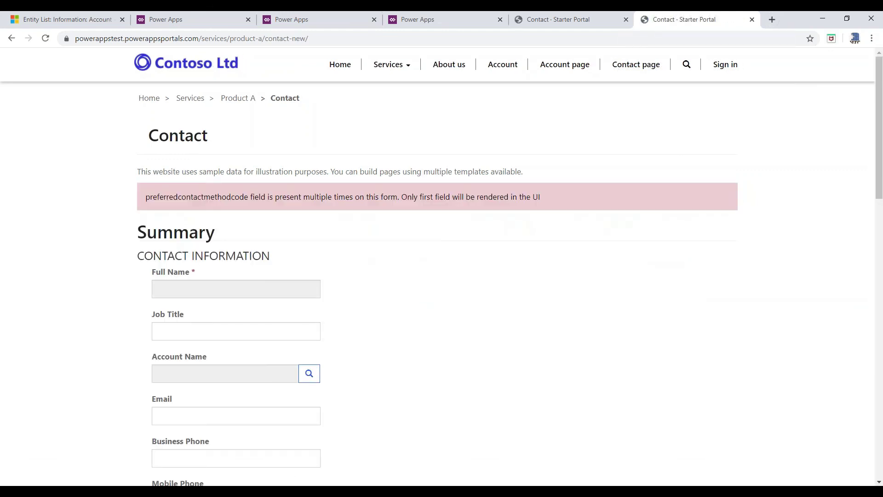
scroll(347, 302, "down", 8)
scroll(469, 270, "up", 8)
scroll(480, 257, "down", 2)
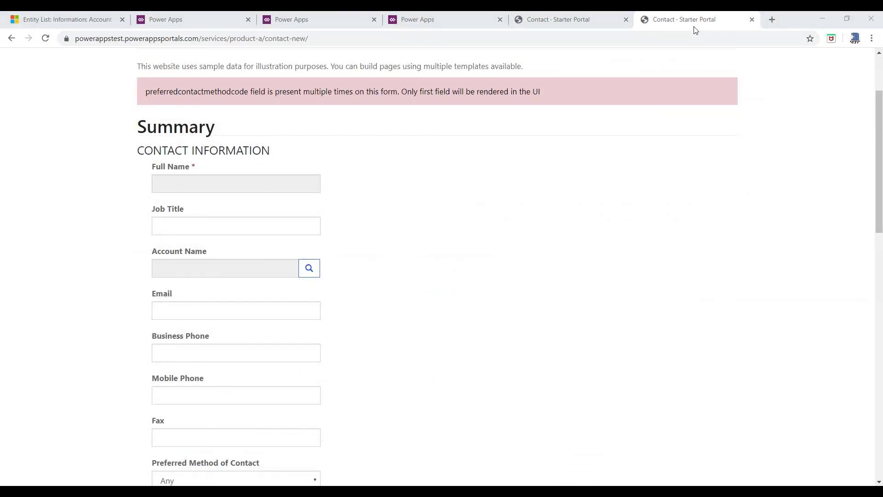